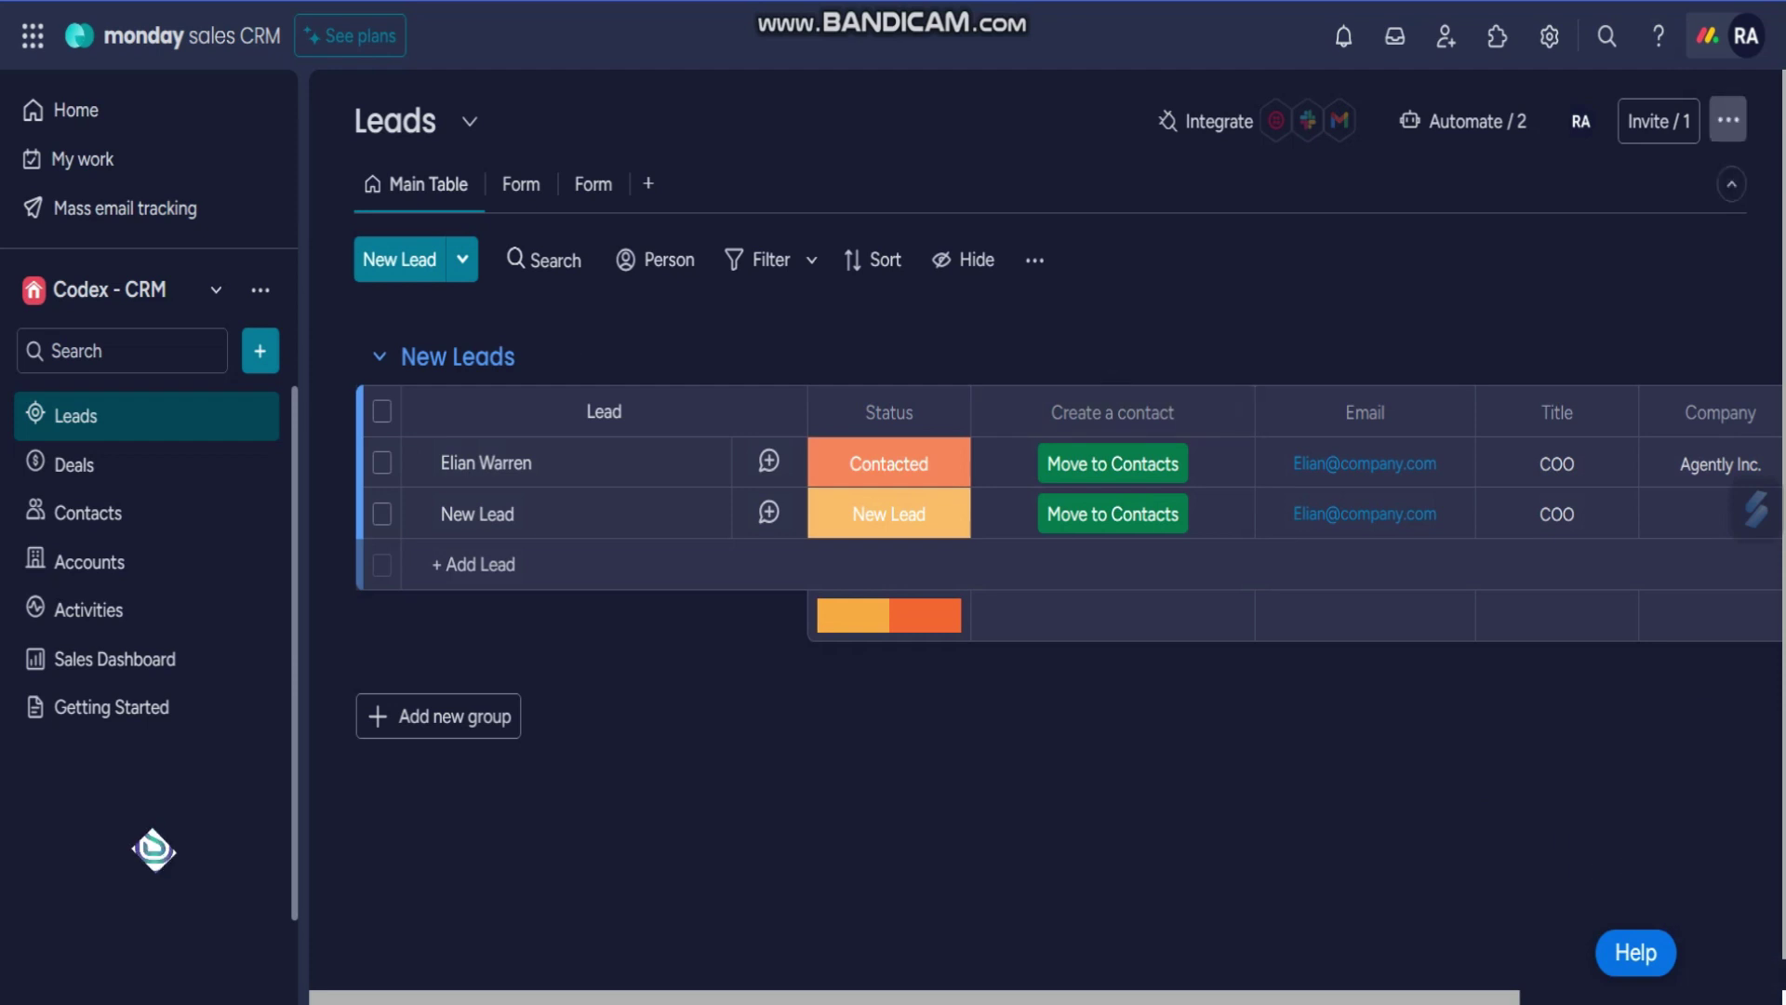
- Run a Manage duplicates search on the Leads board using the Email column
click(1727, 121)
mouse_move(1534, 556)
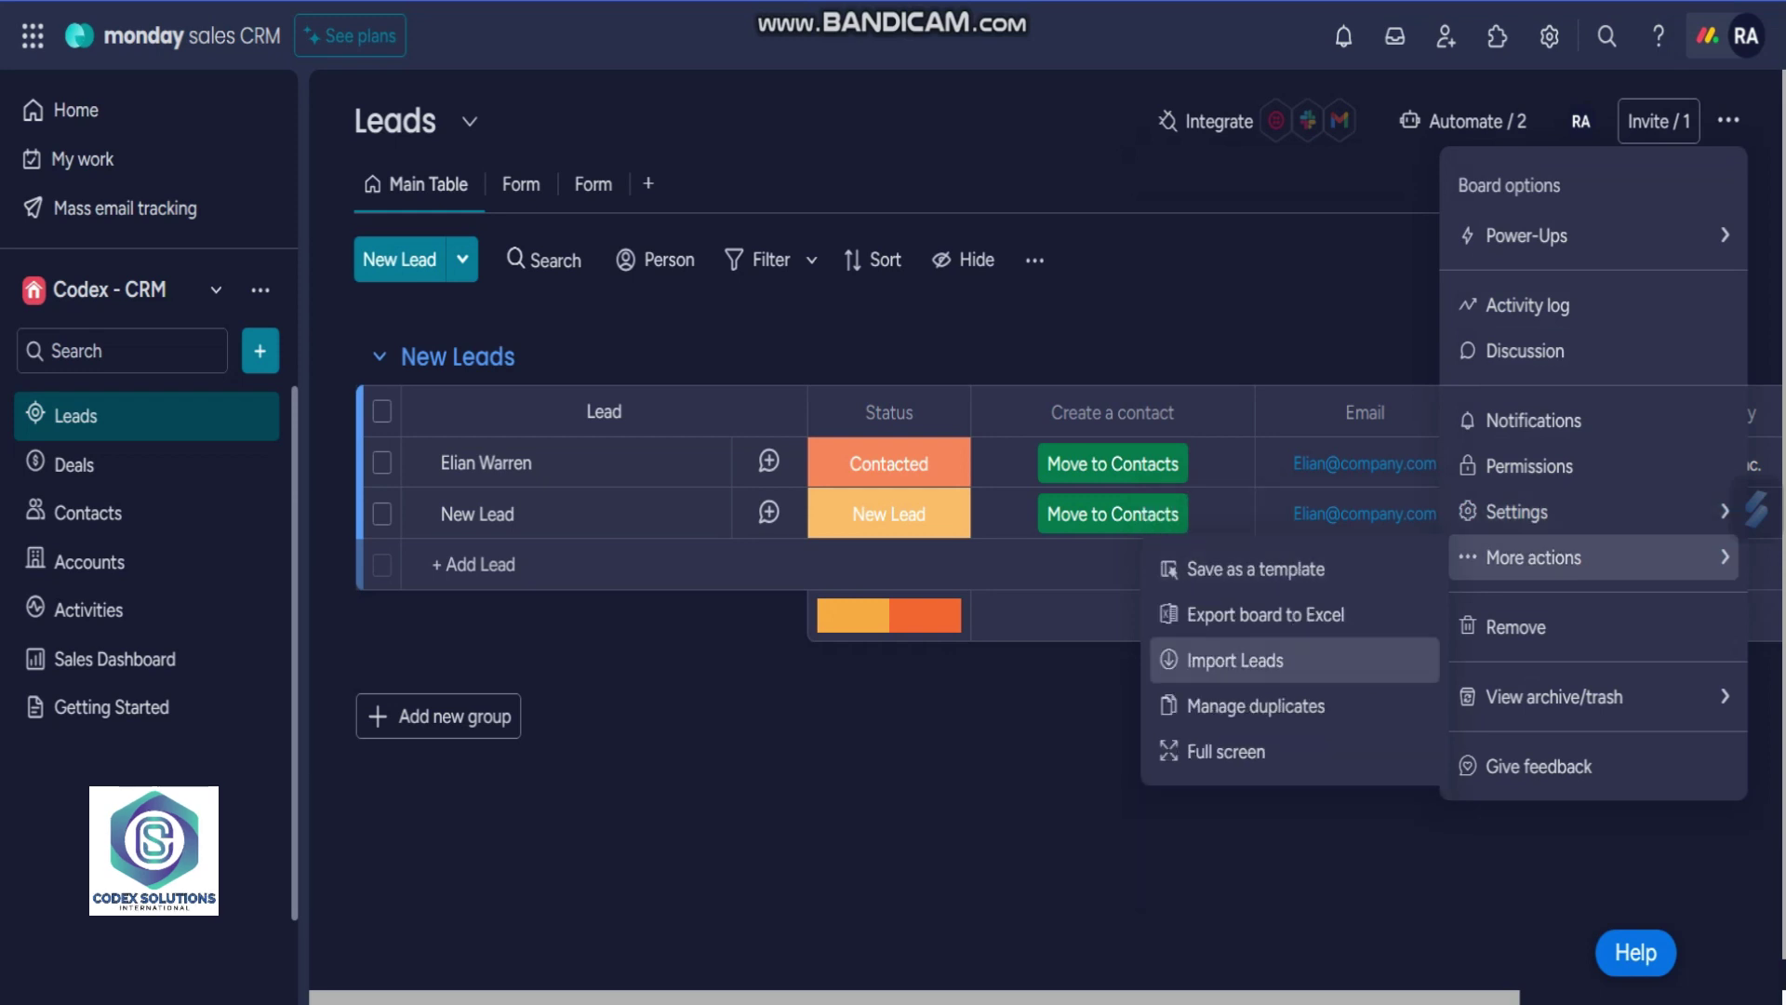
click(1256, 705)
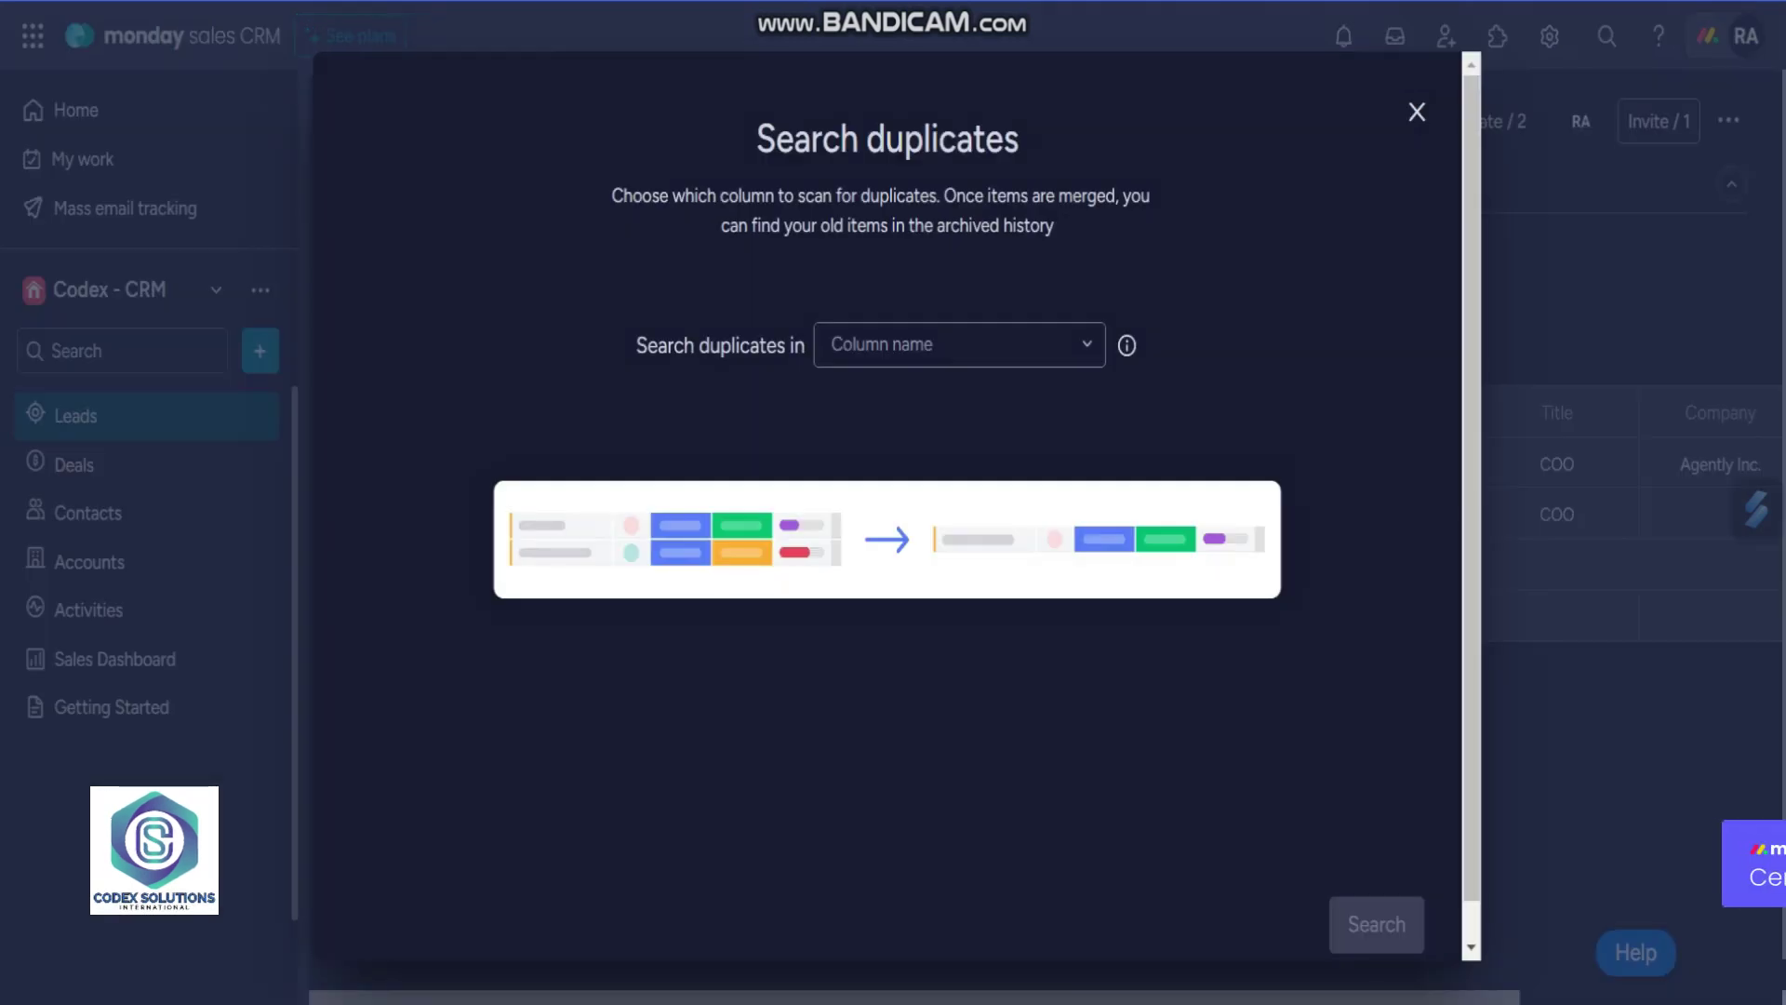
click(958, 345)
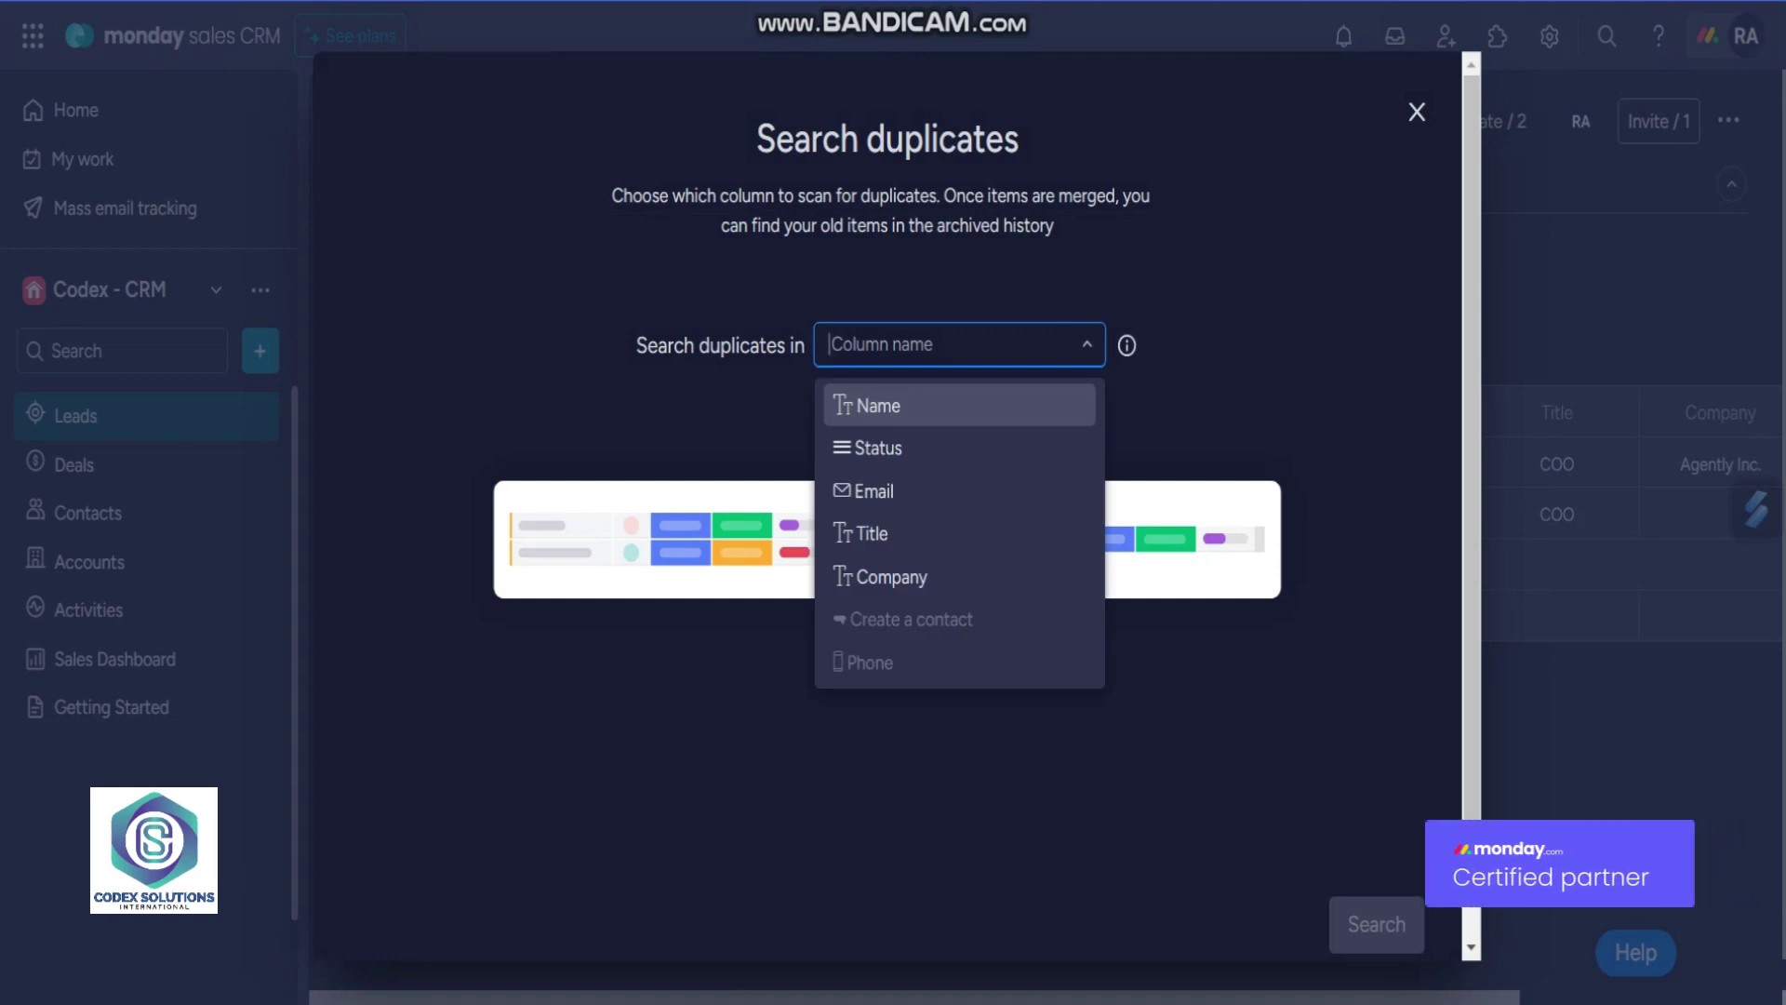
key(Down)
key(Down)
key(Return)
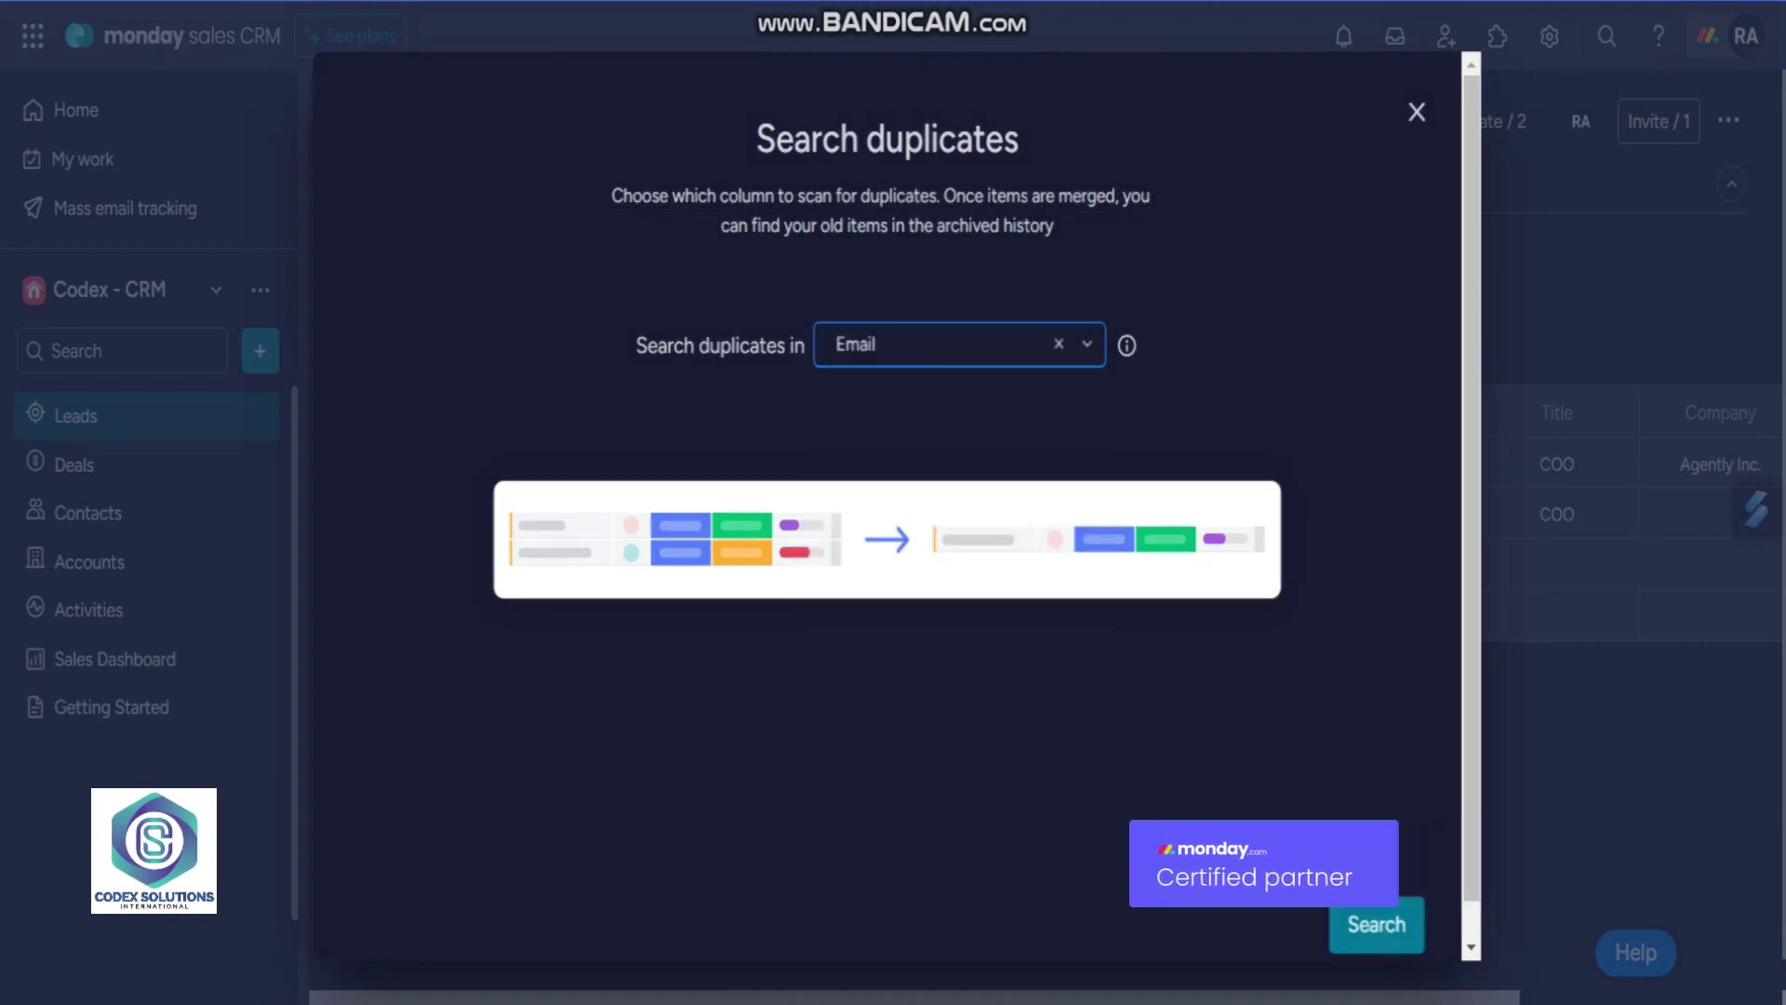
key(Tab)
key(Return)
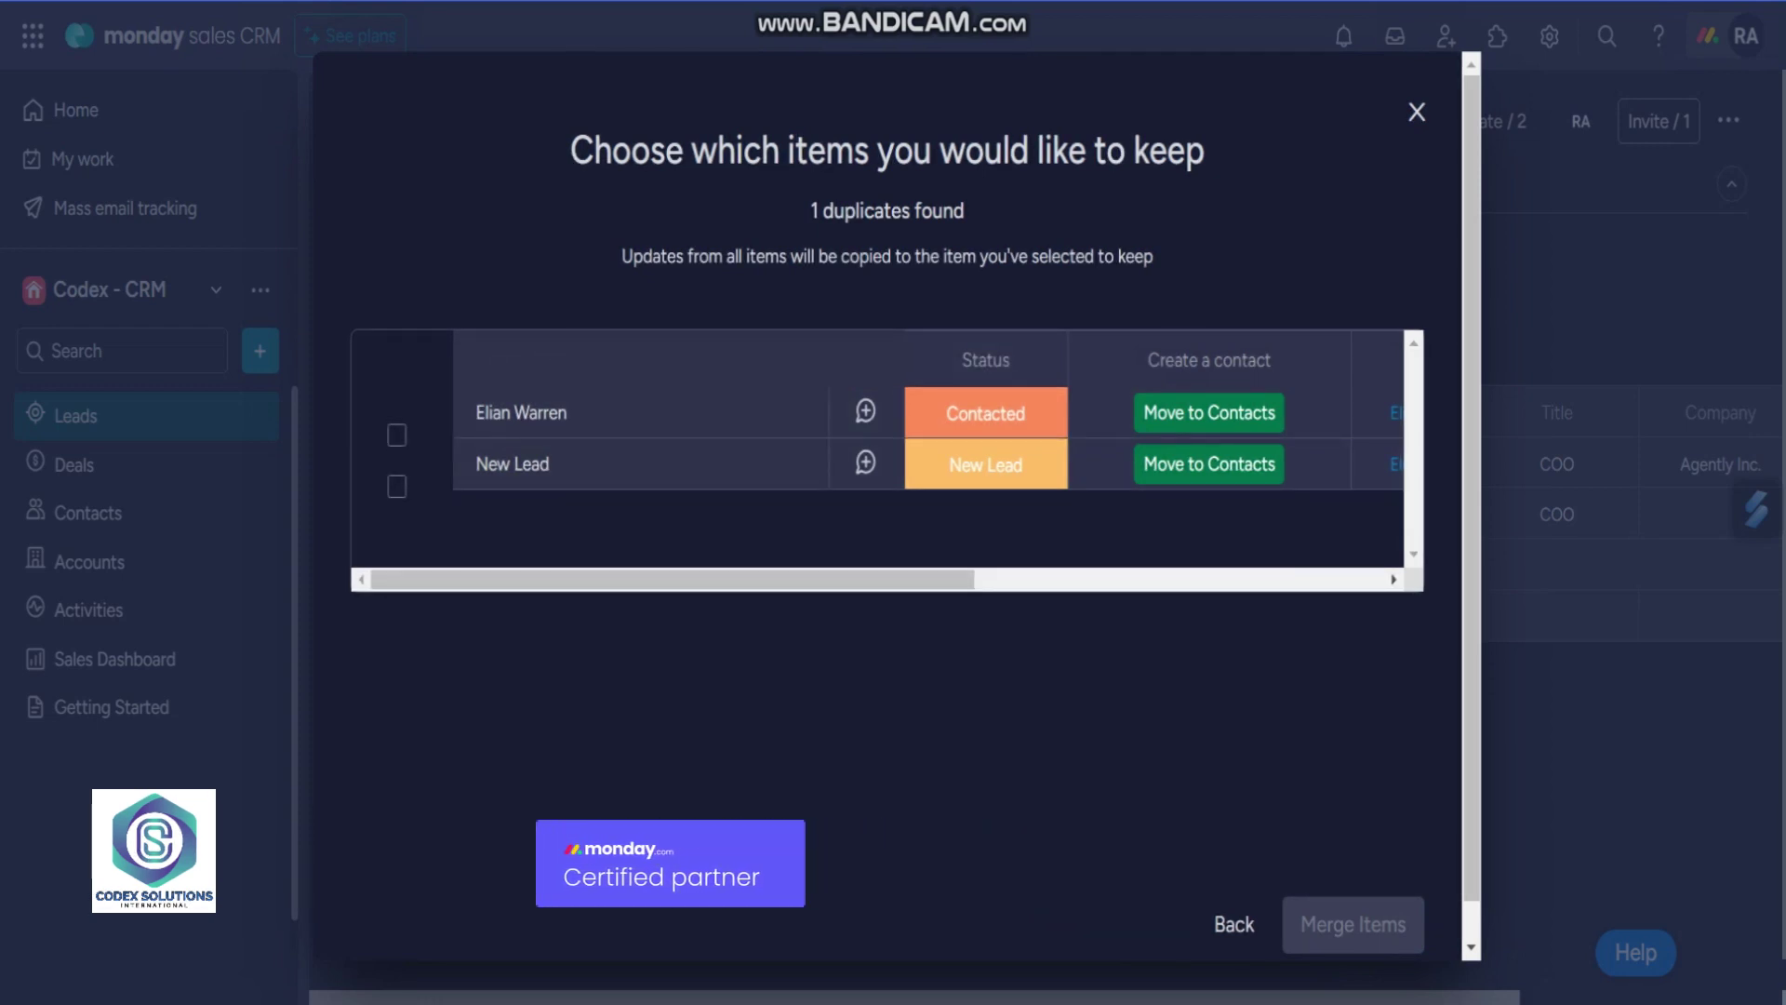
scroll(887, 447, right, 2)
scroll(887, 447, right, 1)
scroll(886, 447, right, 1)
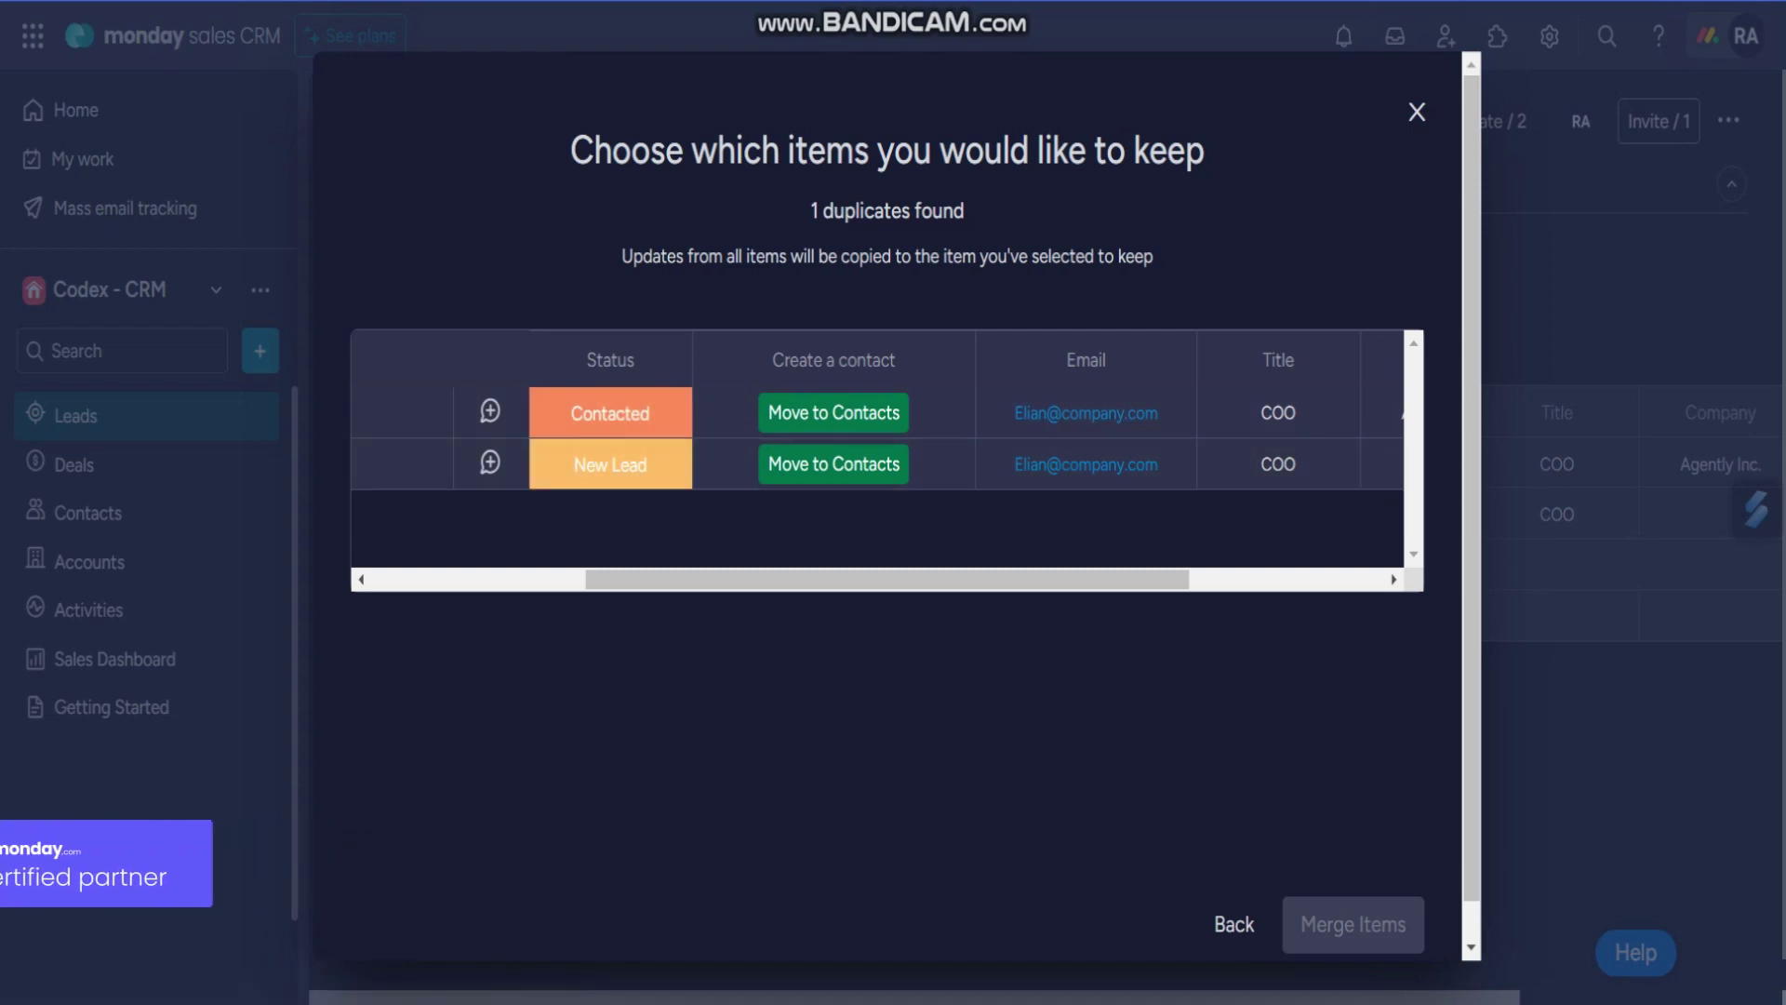
scroll(887, 448, right, 2)
scroll(886, 447, left, 4)
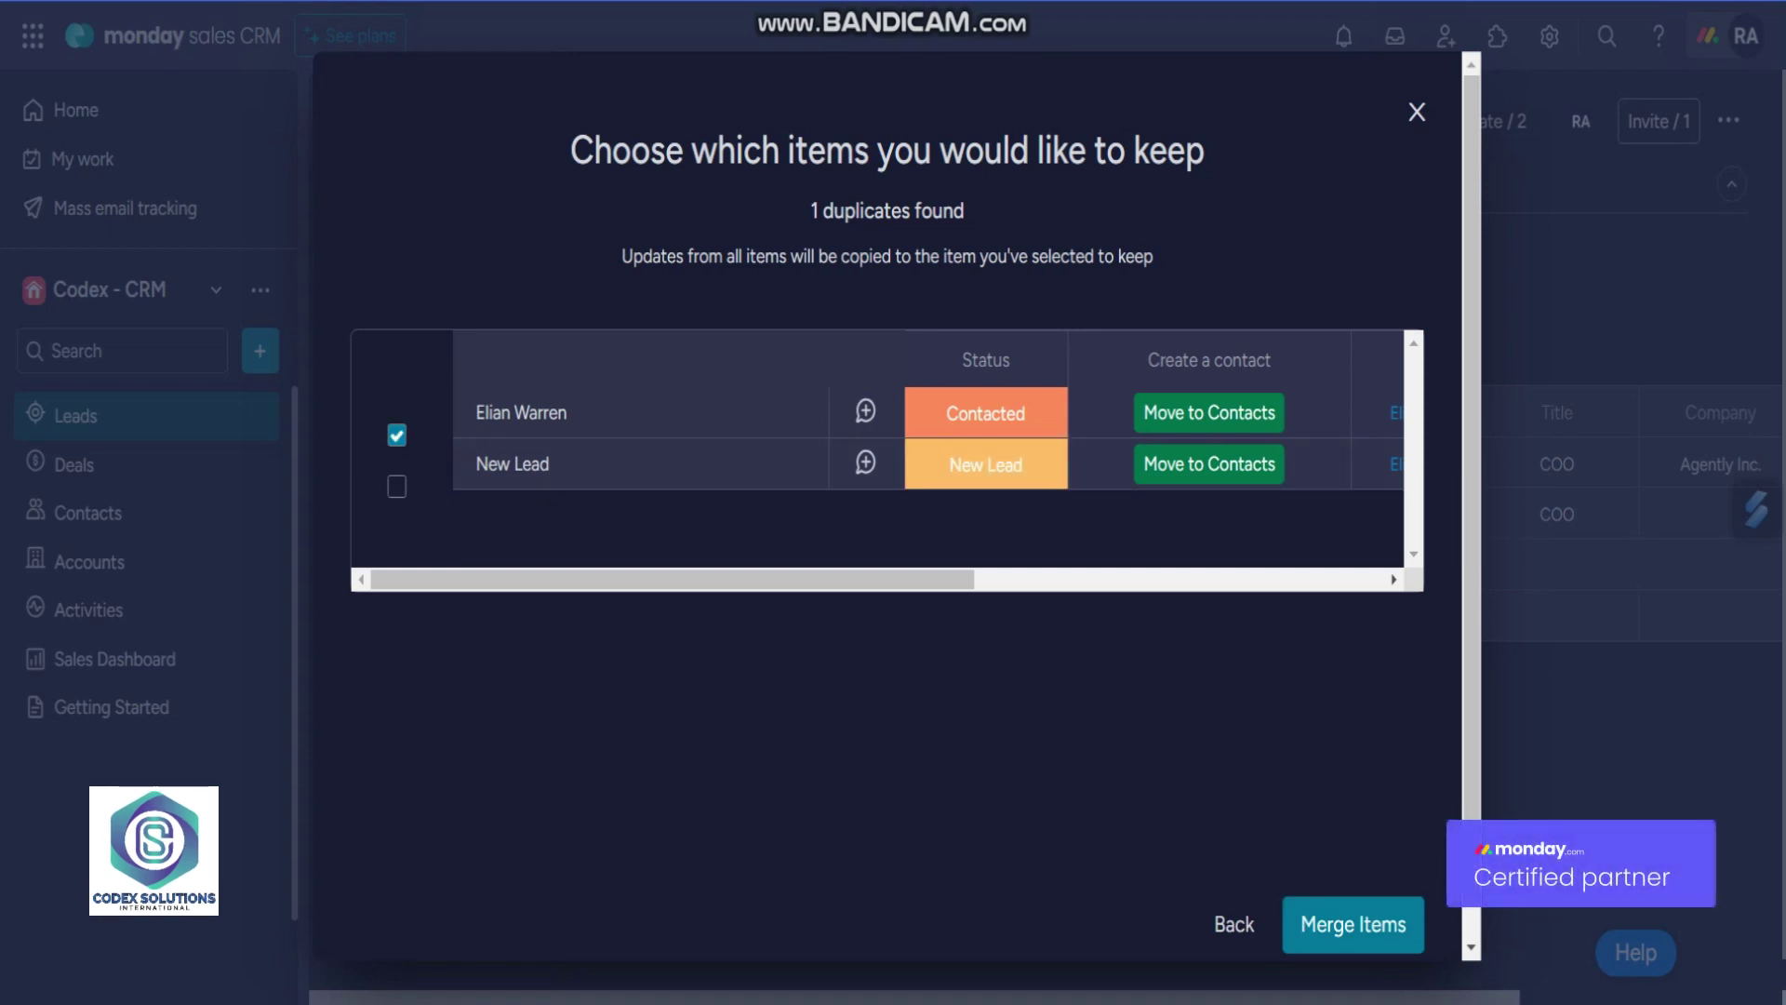
click(1353, 924)
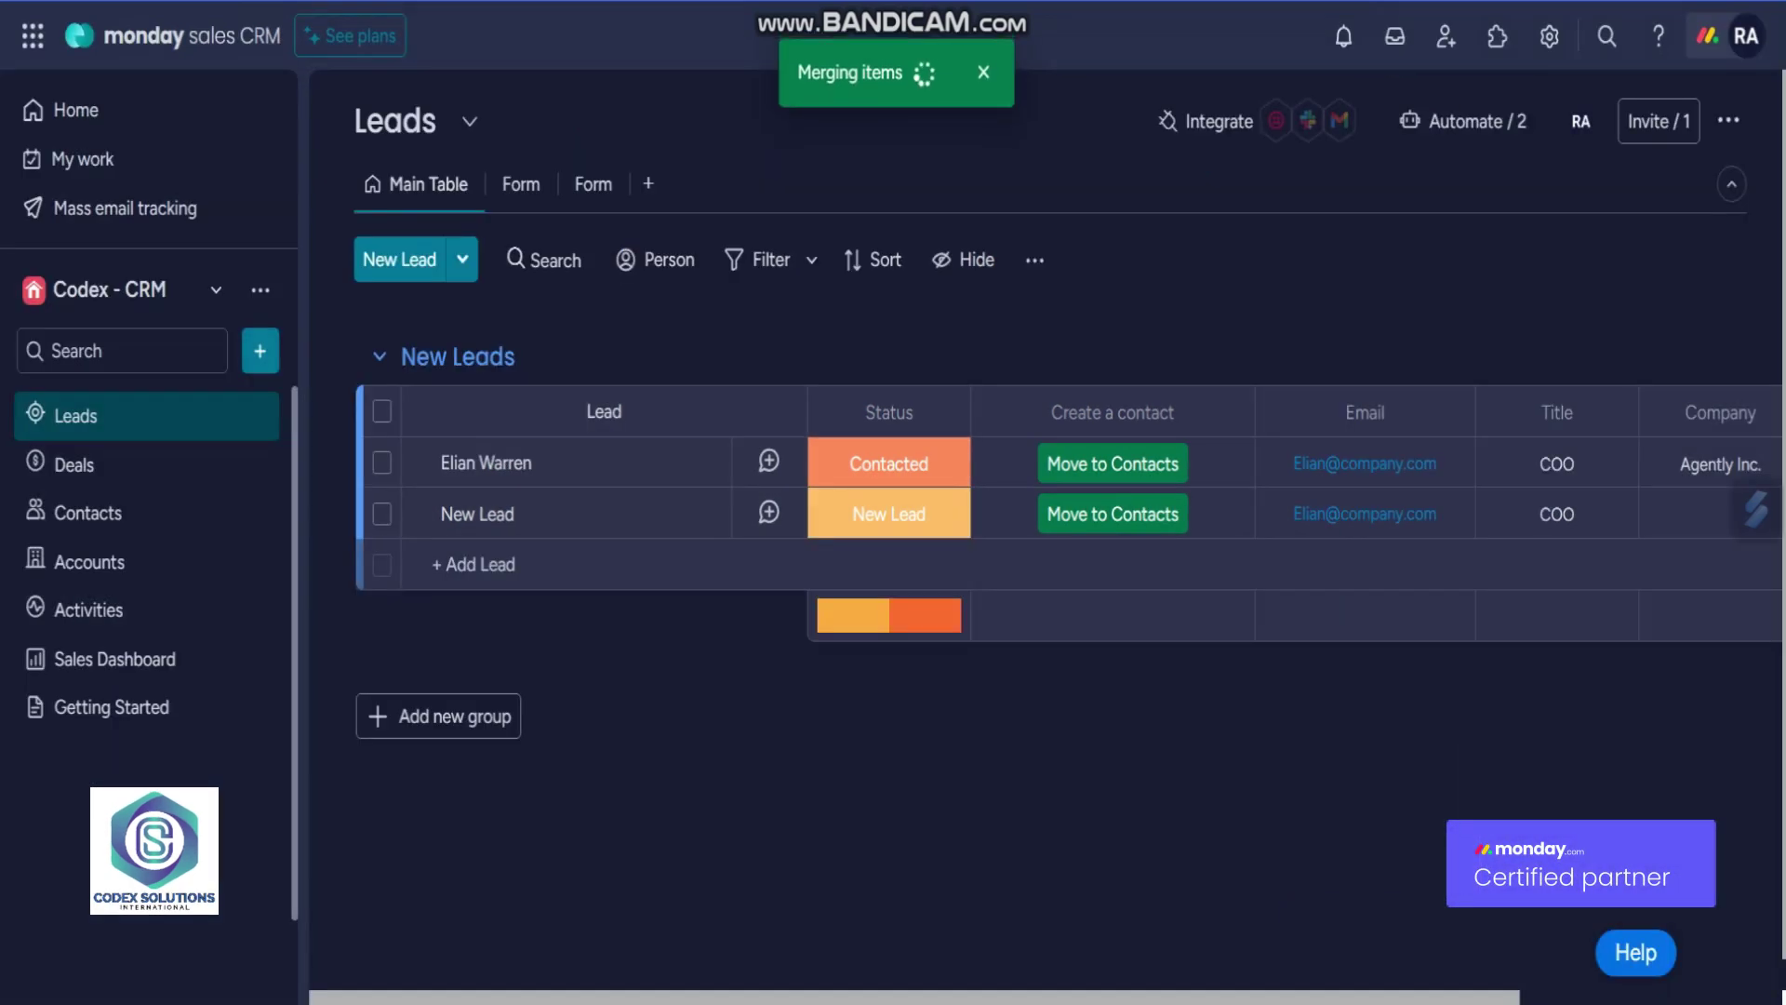